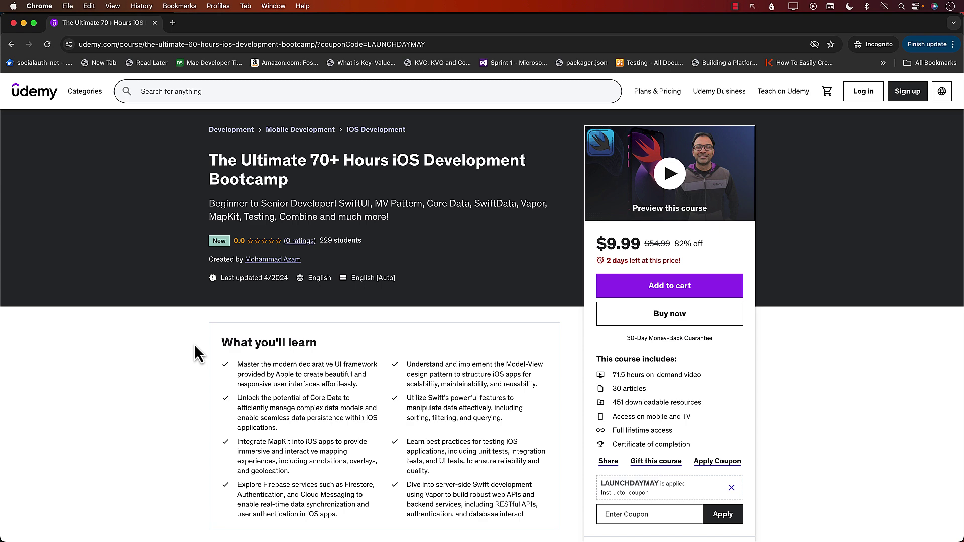
pyautogui.scroll(-2, 195, 351)
pyautogui.scroll(-1, 194, 351)
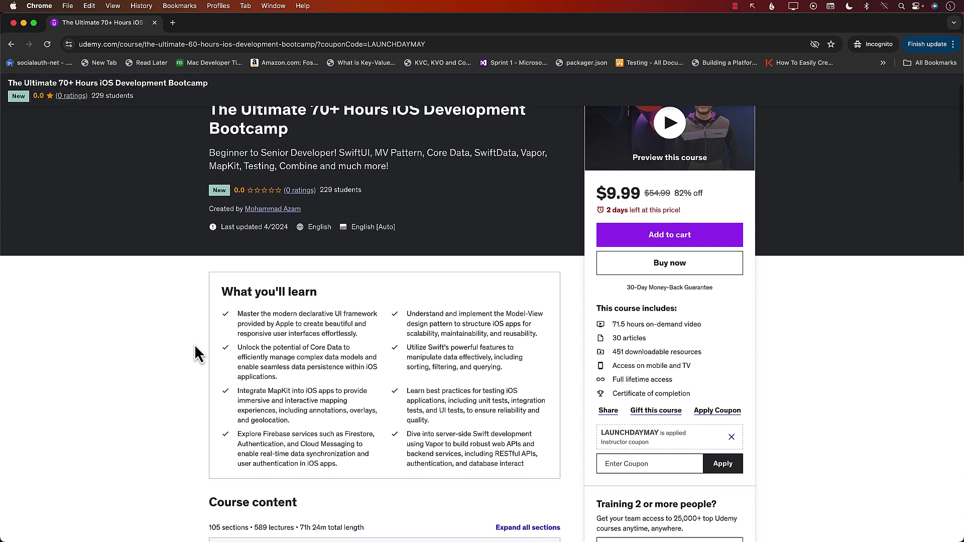
pyautogui.scroll(-1, 194, 347)
pyautogui.scroll(-1, 194, 347)
pyautogui.scroll(-1, 194, 347)
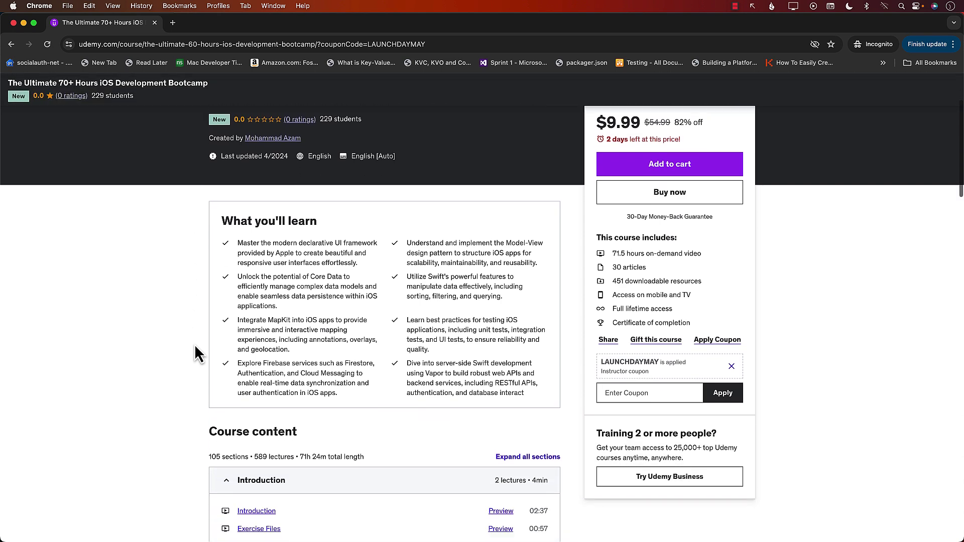
pyautogui.scroll(-1, 194, 346)
pyautogui.scroll(-2, 194, 348)
pyautogui.scroll(-1, 194, 347)
pyautogui.scroll(-1, 195, 347)
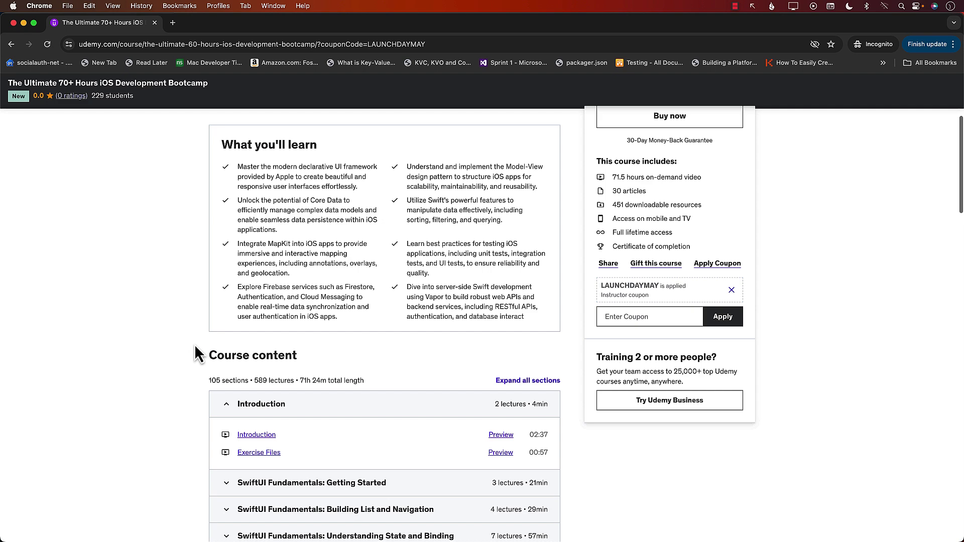
pyautogui.scroll(-2, 194, 348)
pyautogui.scroll(-1, 194, 352)
pyautogui.scroll(-1, 195, 352)
pyautogui.scroll(-1, 195, 352)
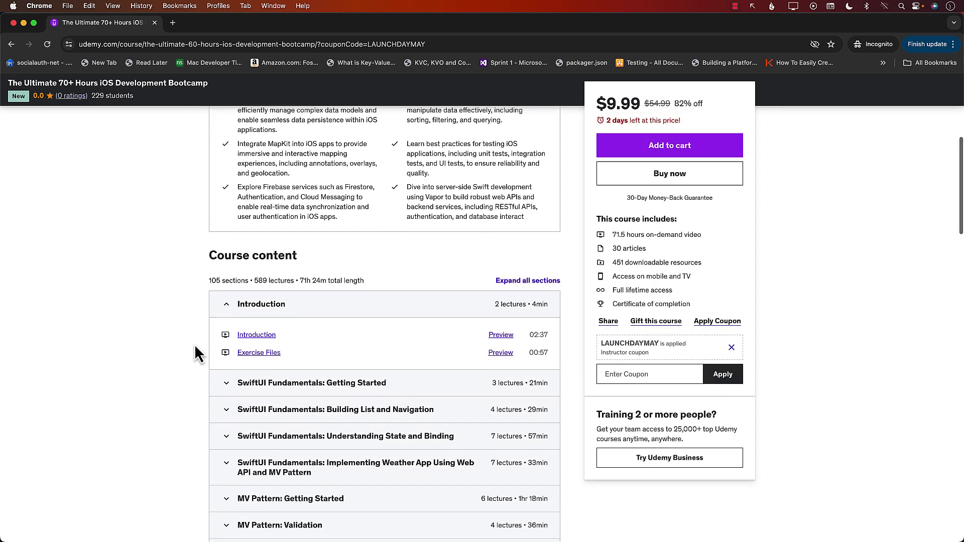
pyautogui.scroll(-2, 194, 351)
pyautogui.scroll(-1, 195, 352)
pyautogui.scroll(-1, 195, 352)
pyautogui.scroll(-1, 195, 351)
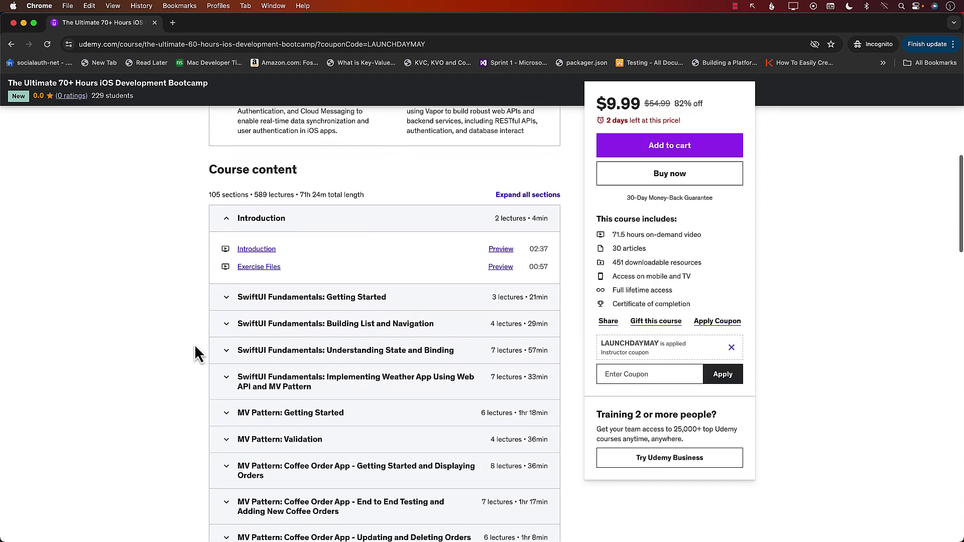
pyautogui.scroll(-1, 195, 345)
pyautogui.scroll(-1, 195, 346)
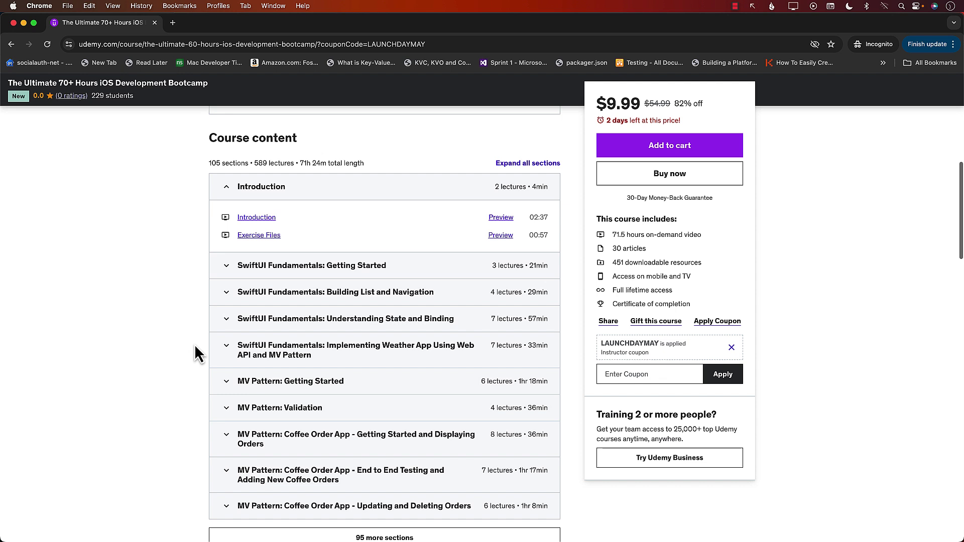
pyautogui.scroll(-2, 194, 345)
pyautogui.scroll(-1, 195, 347)
pyautogui.scroll(-1, 195, 346)
pyautogui.scroll(-1, 194, 347)
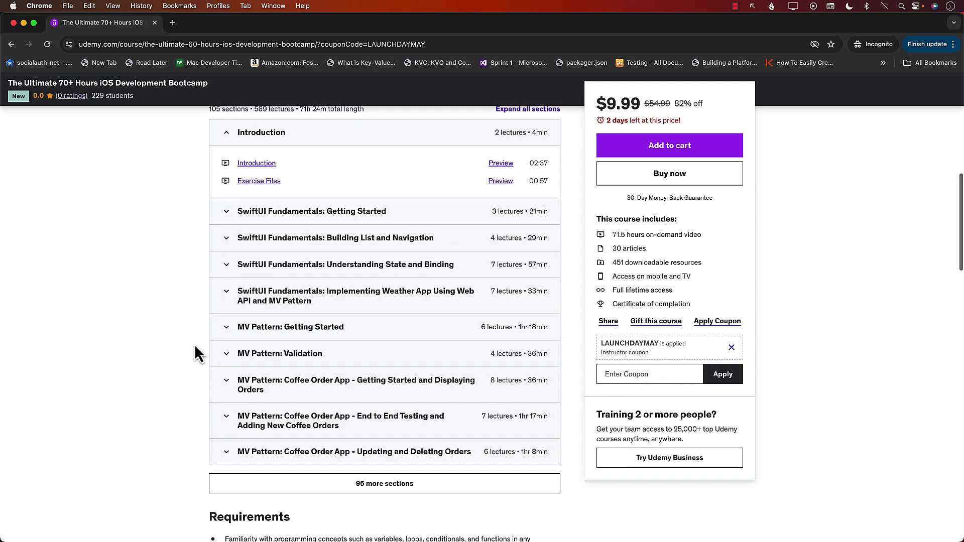
pyautogui.scroll(-1, 194, 347)
pyautogui.scroll(-1, 194, 352)
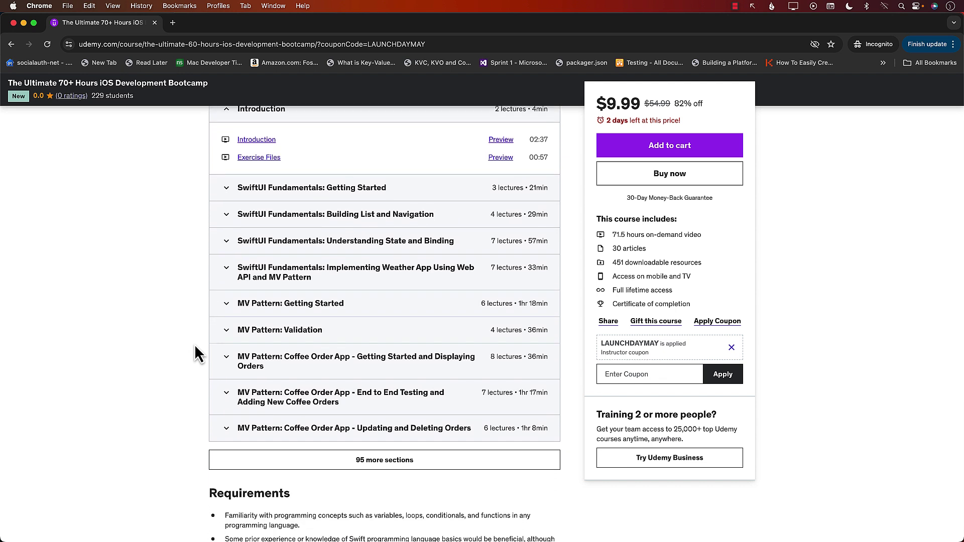
pyautogui.scroll(-1, 195, 354)
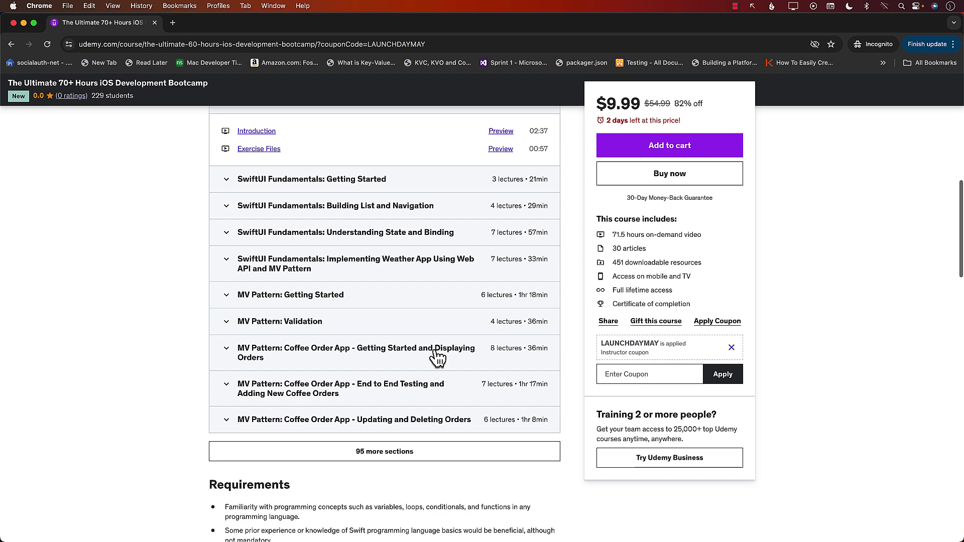
pyautogui.moveTo(585, 357); pyautogui.dragTo(698, 332)
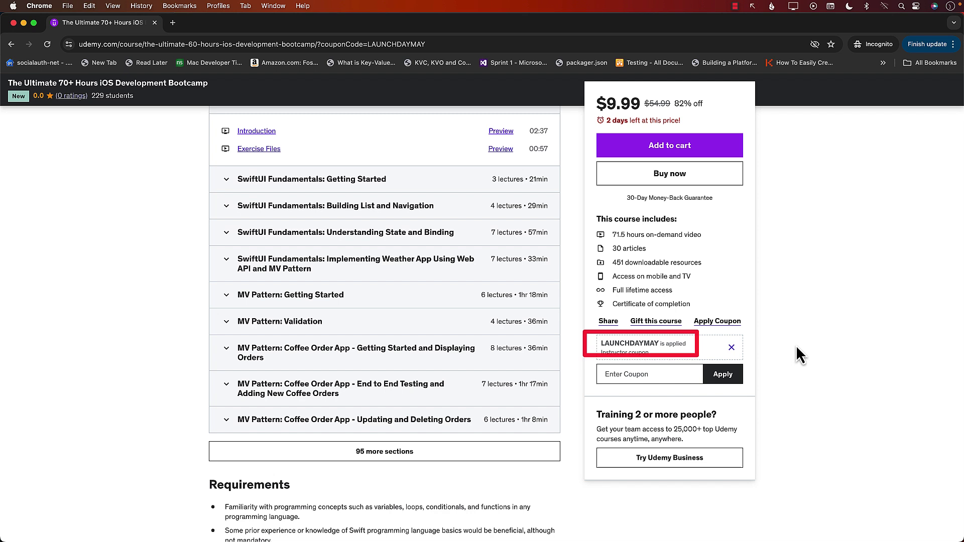
pyautogui.moveTo(609, 94)
pyautogui.mouseDown()
pyautogui.moveTo(603, 134)
pyautogui.moveTo(582, 79)
pyautogui.mouseUp()
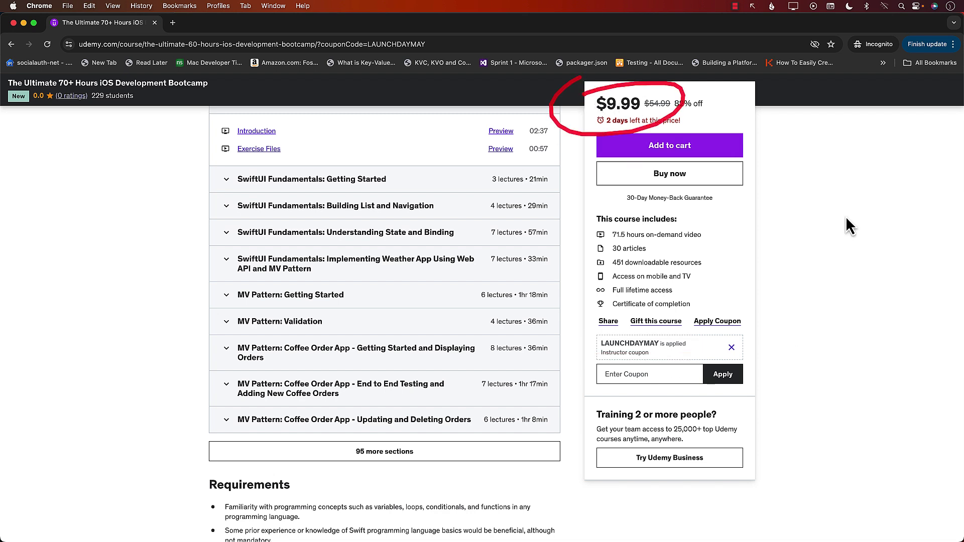
pyautogui.moveTo(582, 132); pyautogui.dragTo(688, 112)
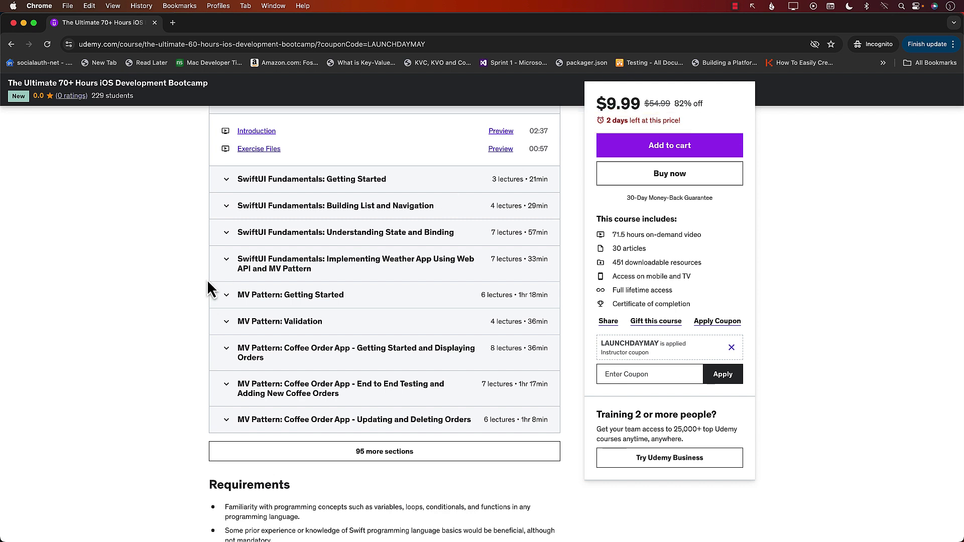
pyautogui.scroll(1, 209, 288)
pyautogui.scroll(-1, 210, 289)
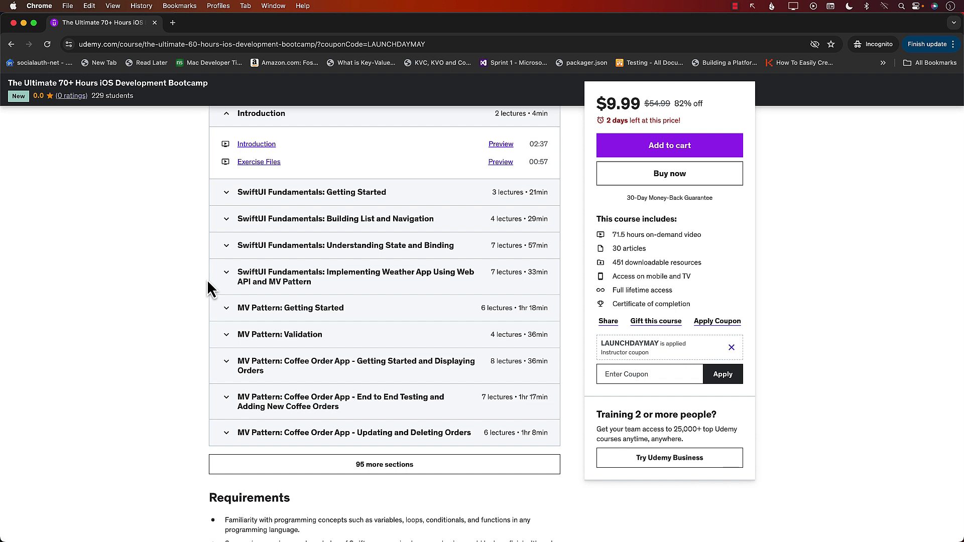
pyautogui.scroll(-1, 210, 288)
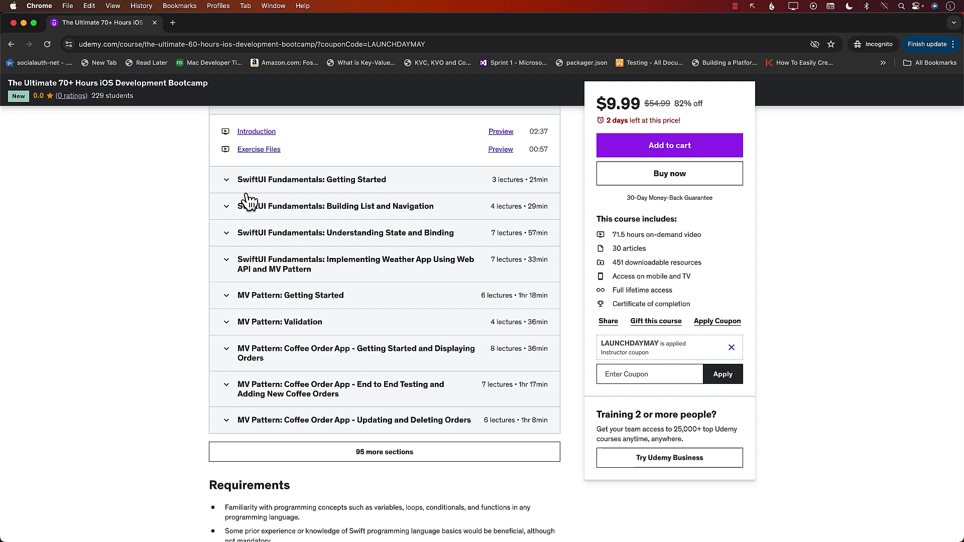
pyautogui.scroll(-4, 268, 313)
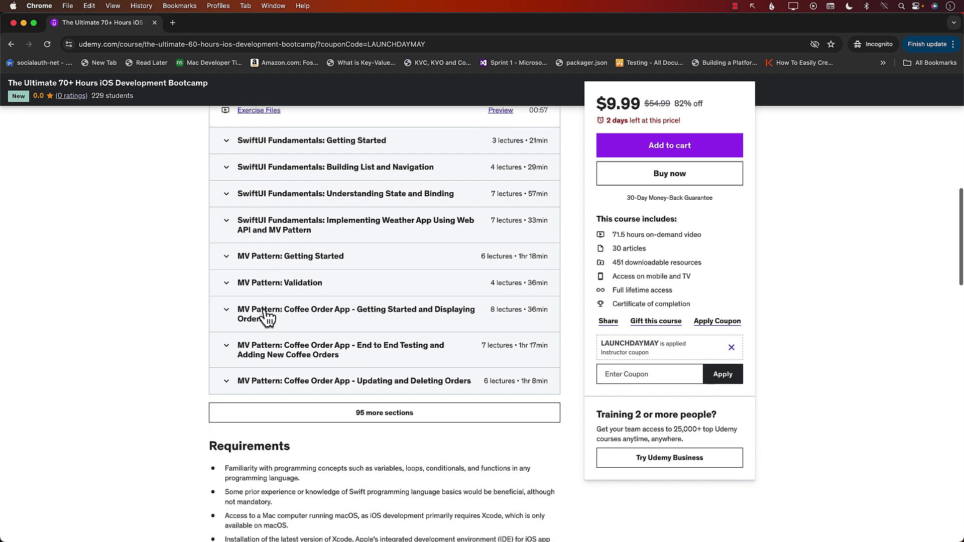
# Expand the remaining 95 curriculum sections to list Budget App, Combine Framework and Core Data
pyautogui.click(380, 403)
pyautogui.scroll(-5, 185, 390)
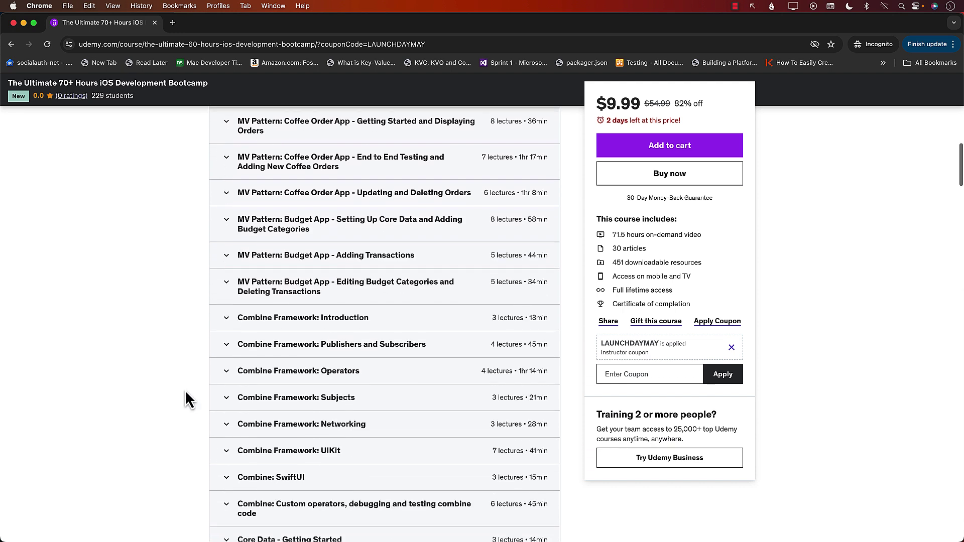
pyautogui.scroll(-2, 186, 392)
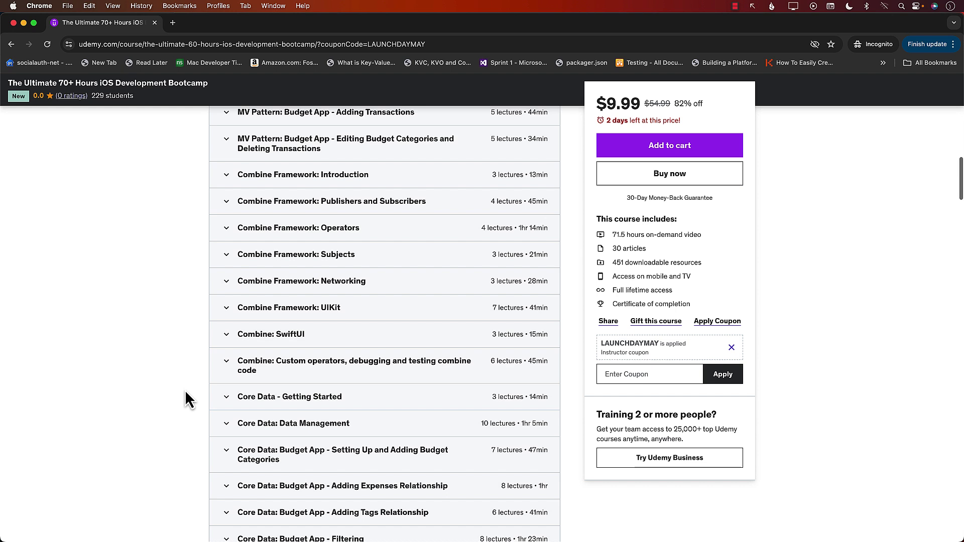
pyautogui.scroll(-3, 185, 392)
pyautogui.scroll(-2, 186, 392)
pyautogui.scroll(-2, 185, 392)
pyautogui.scroll(-3, 186, 391)
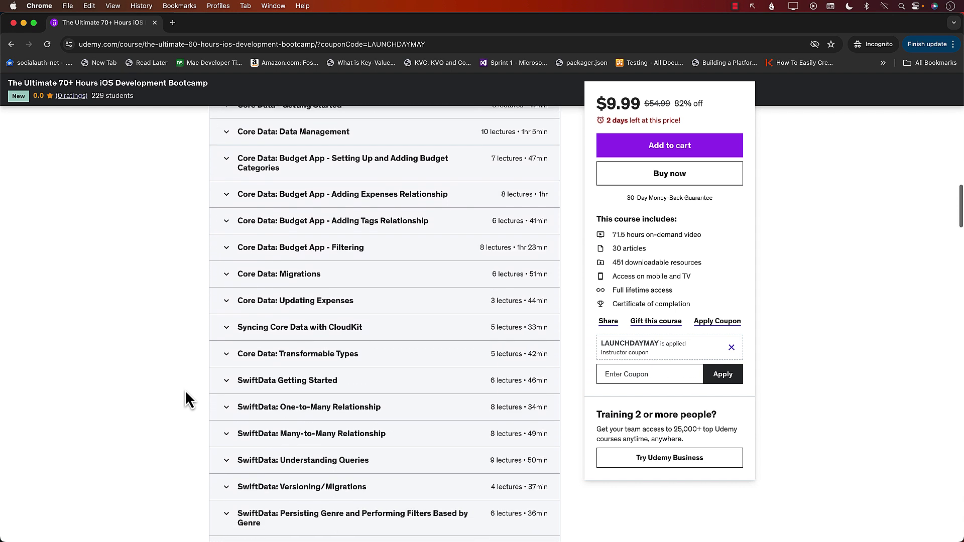
pyautogui.scroll(-3, 186, 392)
pyautogui.scroll(-3, 185, 392)
pyautogui.scroll(-3, 185, 392)
pyautogui.scroll(-2, 185, 392)
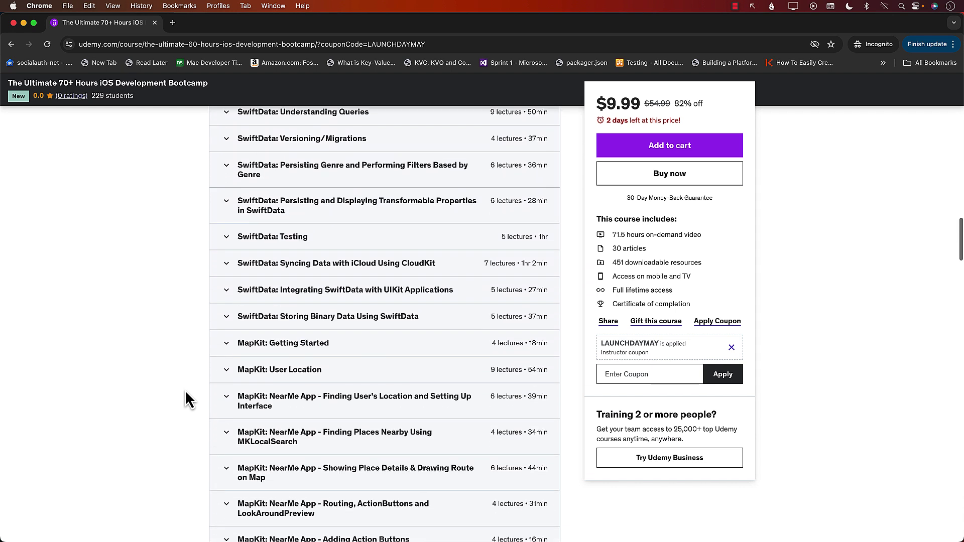
pyautogui.scroll(-3, 186, 392)
pyautogui.scroll(-2, 186, 392)
pyautogui.scroll(-3, 186, 392)
pyautogui.scroll(-3, 186, 392)
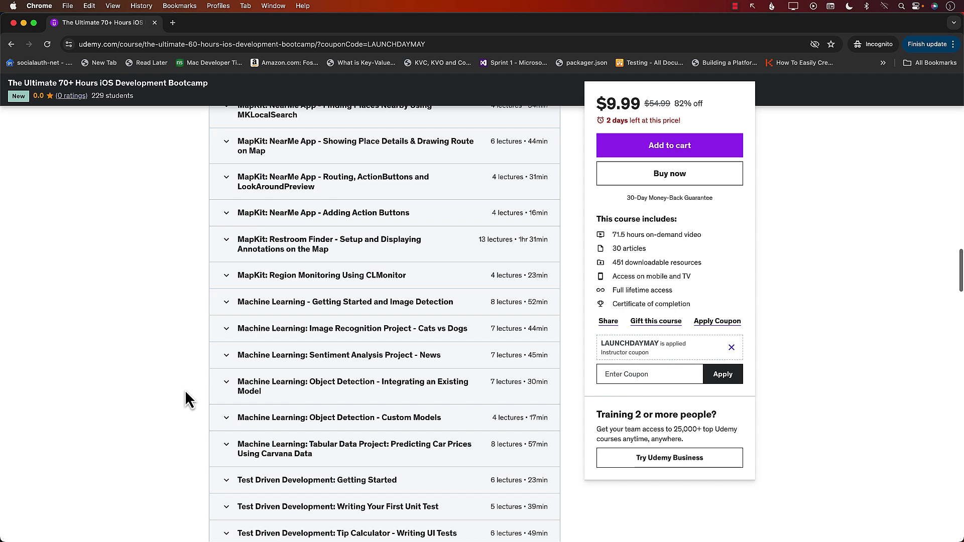
pyautogui.scroll(-2, 186, 392)
pyautogui.scroll(-1, 185, 392)
pyautogui.scroll(-3, 186, 392)
pyautogui.scroll(-2, 186, 391)
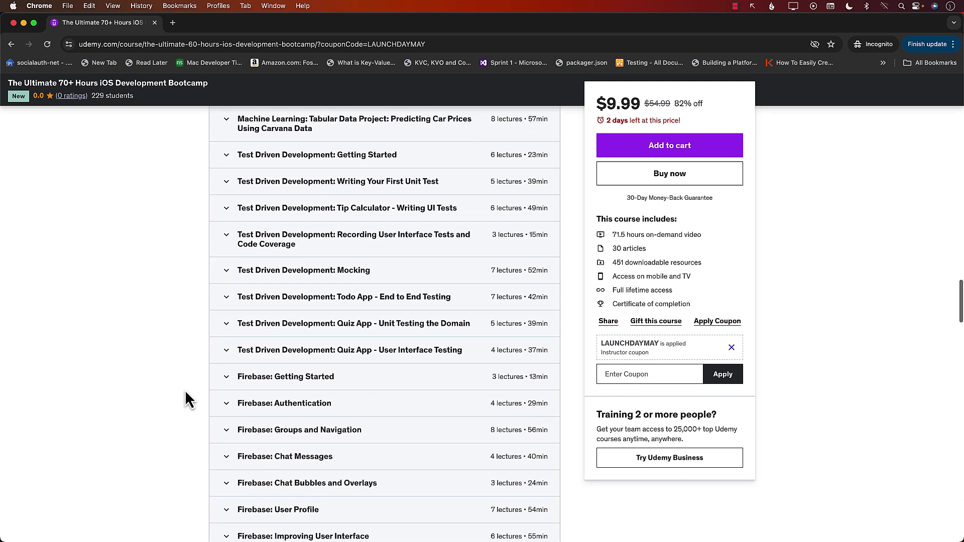
pyautogui.scroll(-1, 186, 392)
pyautogui.scroll(-1, 186, 392)
pyautogui.scroll(-1, 185, 392)
pyautogui.scroll(-1, 184, 390)
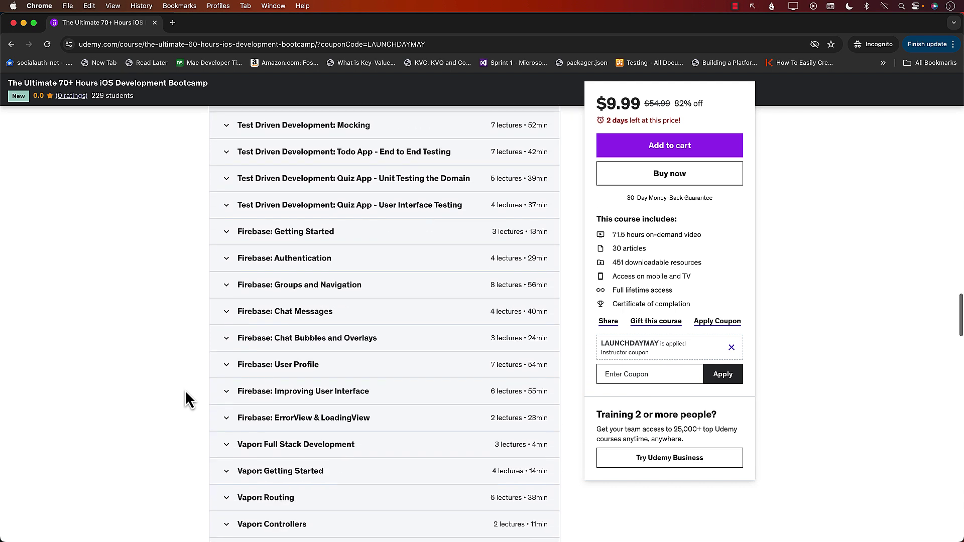
pyautogui.scroll(-1, 185, 389)
pyautogui.scroll(-2, 185, 390)
pyautogui.scroll(-2, 184, 390)
pyautogui.scroll(-2, 185, 389)
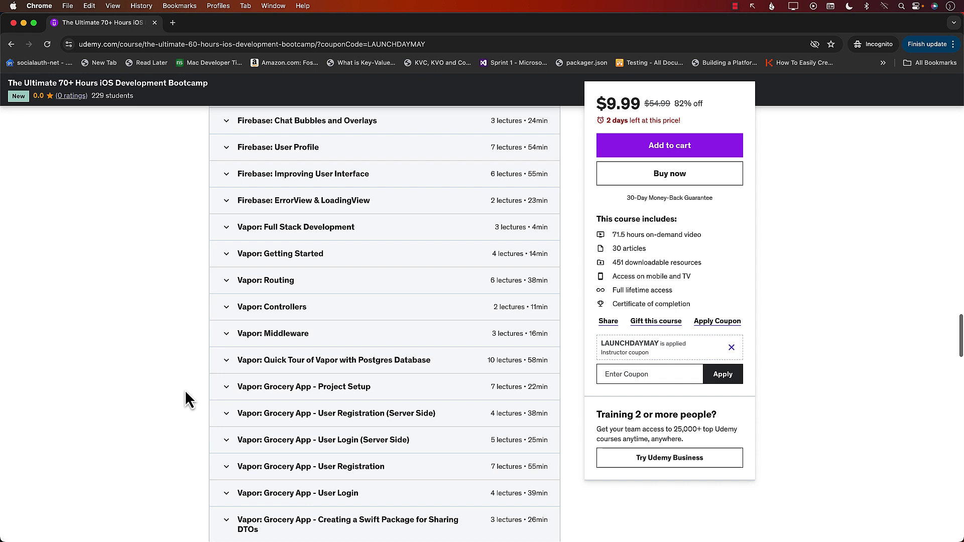
pyautogui.scroll(-2, 185, 389)
pyautogui.scroll(-1, 184, 389)
pyautogui.scroll(-2, 184, 390)
pyautogui.scroll(-1, 185, 389)
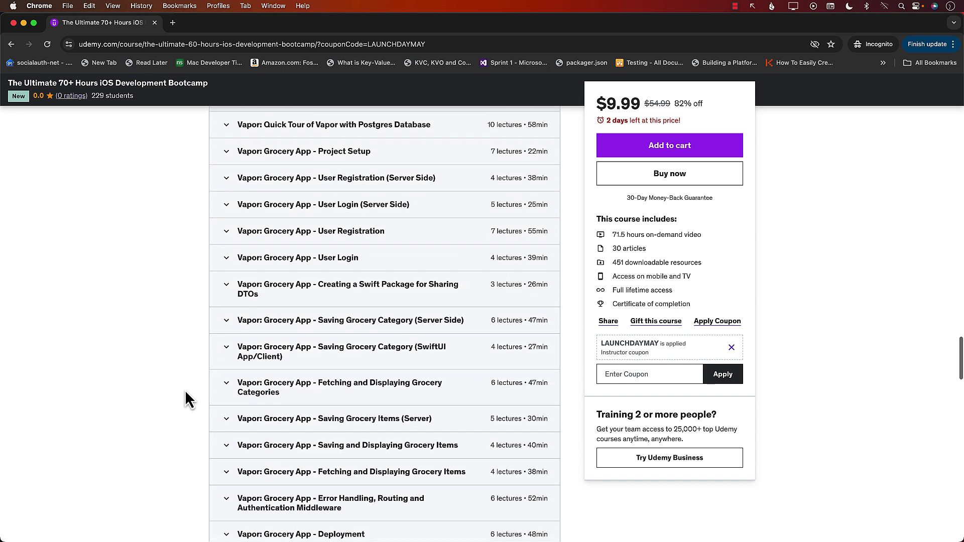
pyautogui.scroll(-1, 185, 389)
pyautogui.scroll(-2, 185, 390)
pyautogui.scroll(-2, 185, 390)
pyautogui.scroll(-2, 184, 399)
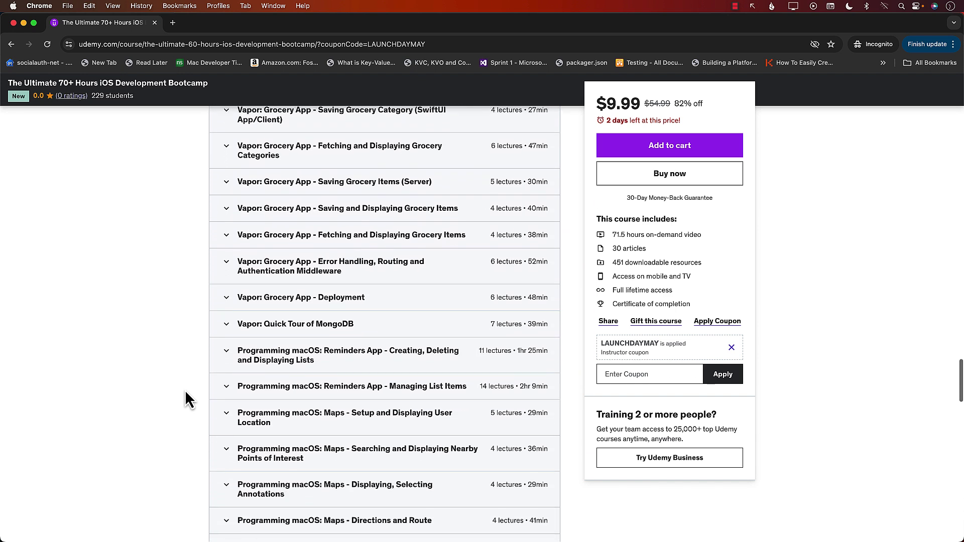
pyautogui.scroll(-1, 185, 400)
pyautogui.scroll(-1, 184, 399)
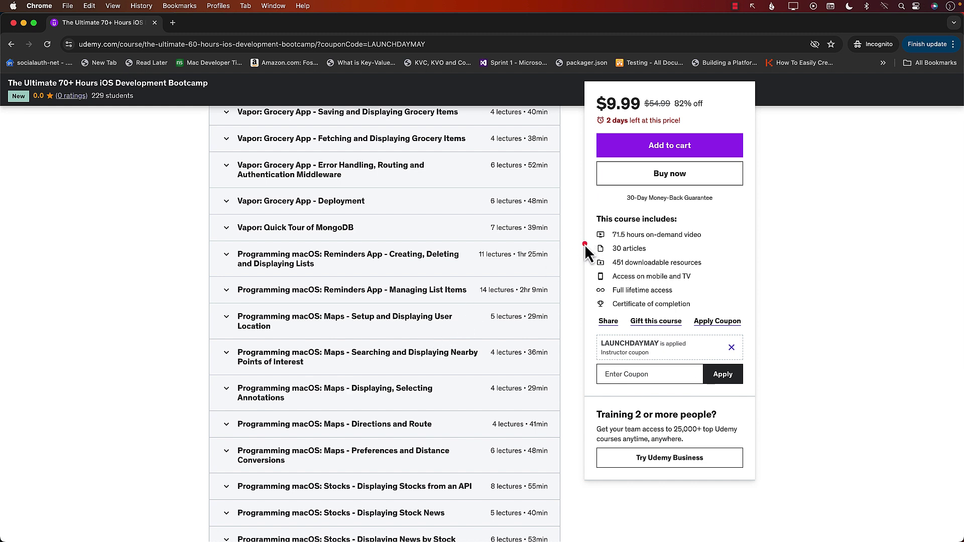
pyautogui.moveTo(585, 244); pyautogui.dragTo(717, 217)
pyautogui.moveTo(593, 90); pyautogui.dragTo(597, 68)
pyautogui.moveTo(596, 112)
pyautogui.mouseDown()
pyautogui.moveTo(568, 107)
pyautogui.moveTo(580, 92)
pyautogui.mouseUp()
pyautogui.scroll(5, 187, 277)
pyautogui.scroll(5, 188, 276)
pyautogui.scroll(5, 186, 277)
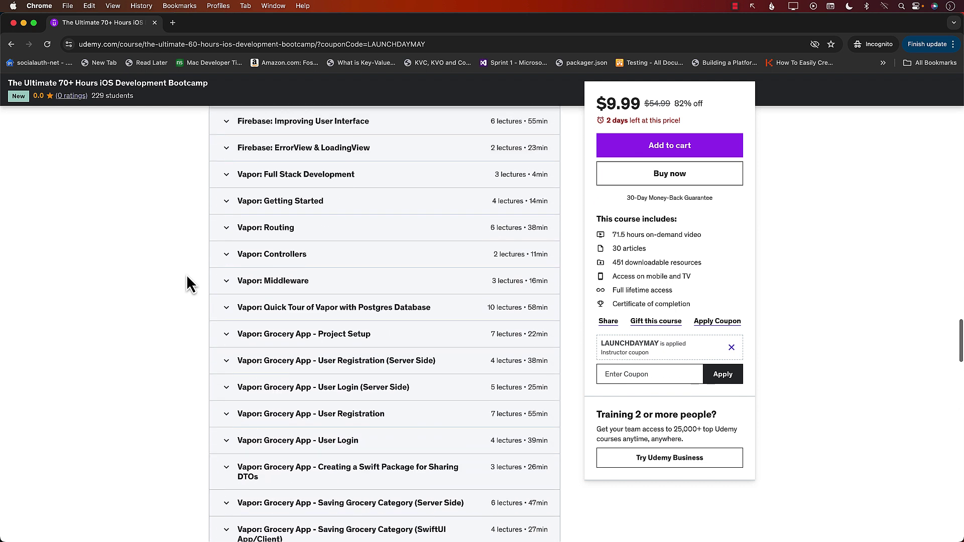
pyautogui.scroll(3, 187, 276)
pyautogui.scroll(3, 187, 275)
pyautogui.scroll(5, 188, 276)
pyautogui.scroll(5, 186, 276)
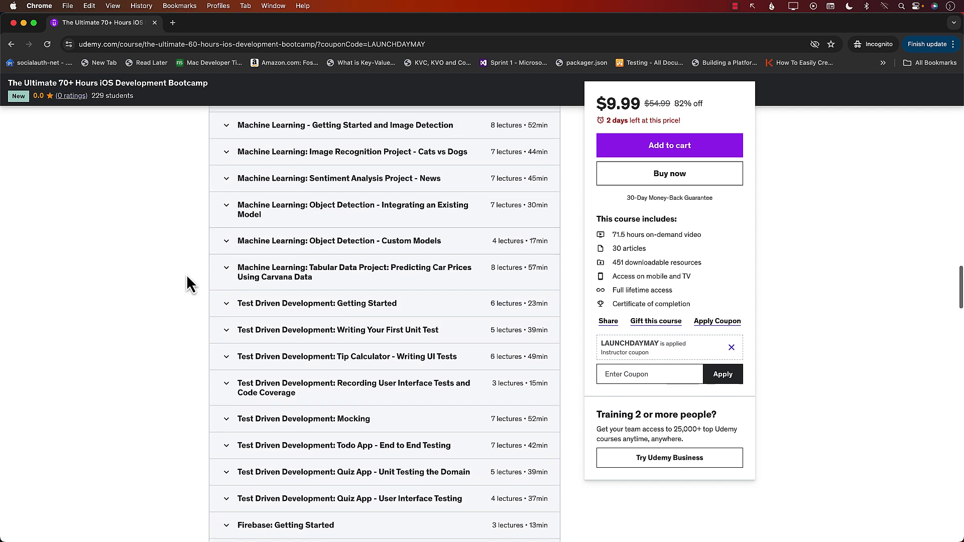
pyautogui.scroll(1, 187, 277)
pyautogui.scroll(2, 188, 276)
pyautogui.scroll(4, 187, 277)
pyautogui.scroll(5, 187, 276)
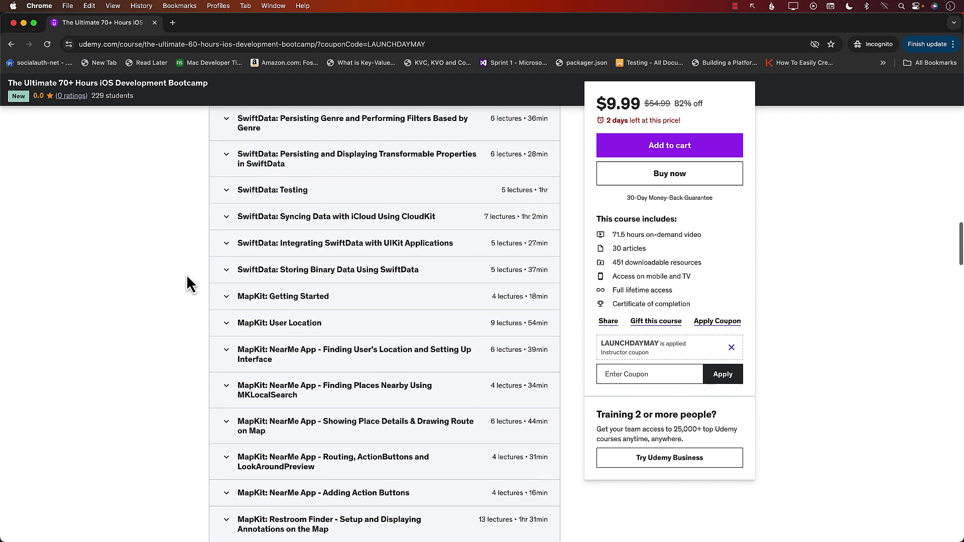
pyautogui.scroll(3, 188, 283)
pyautogui.scroll(4, 187, 284)
pyautogui.scroll(4, 187, 284)
pyautogui.scroll(4, 187, 284)
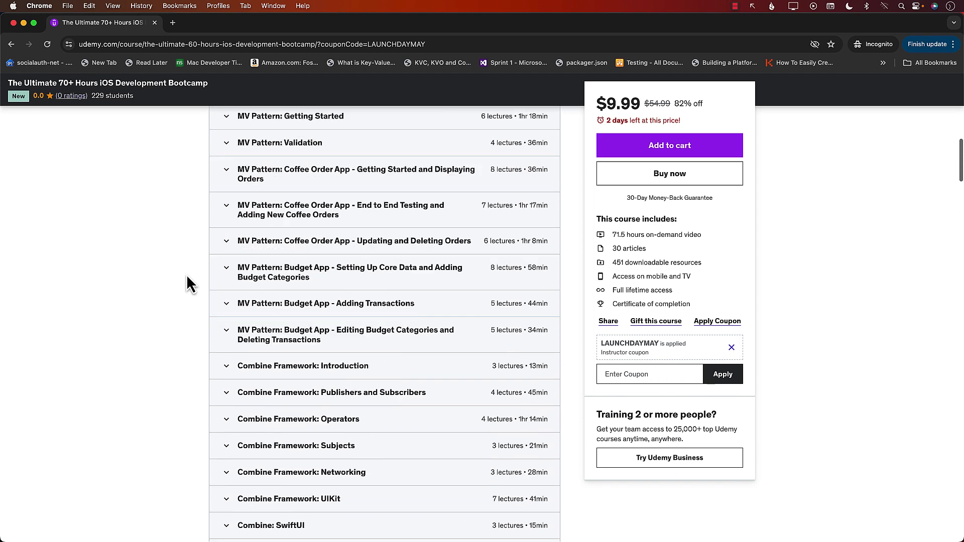